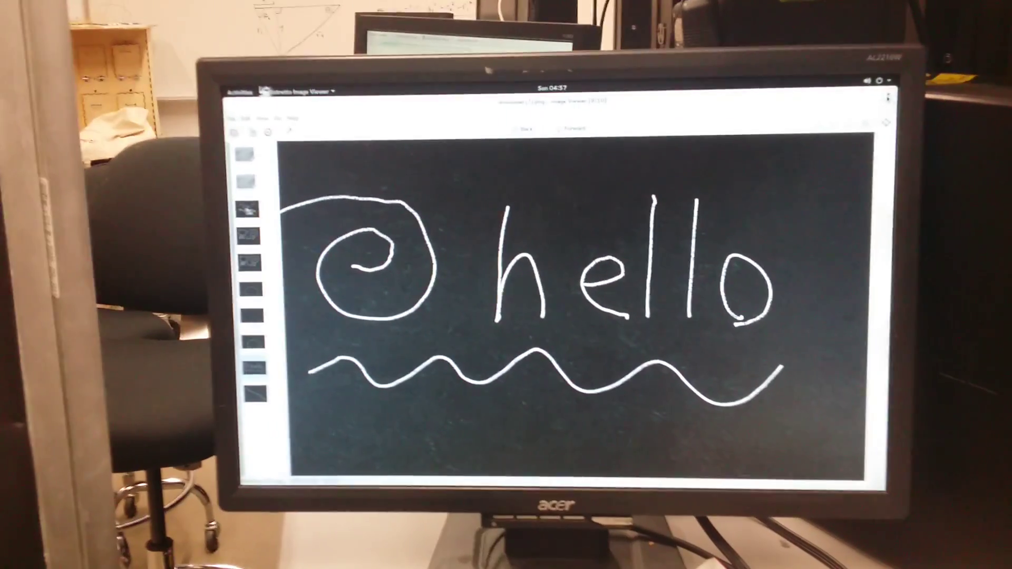
pyautogui.scroll(2, 610, 255)
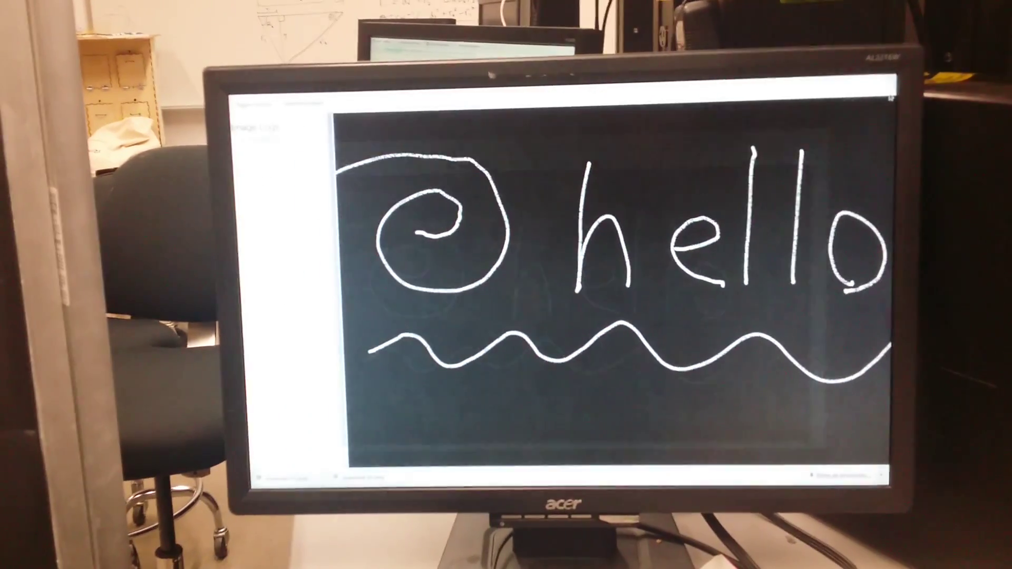